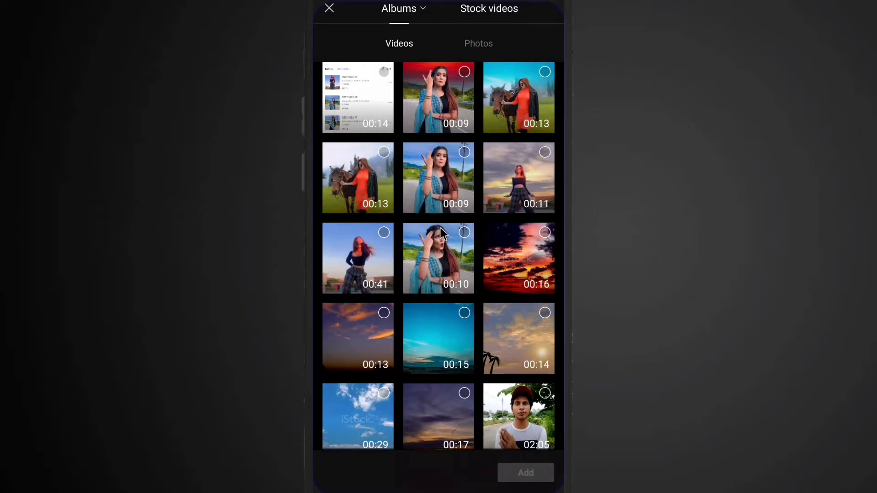
Step: Import the 00:41 video of the woman dancing outdoors as the project's main clip
{"action": "scroll", "coordinate": [441, 228], "scroll_direction": "down", "scroll_amount": 2}
{"action": "scroll", "coordinate": [439, 256], "scroll_direction": "down", "scroll_amount": 1}
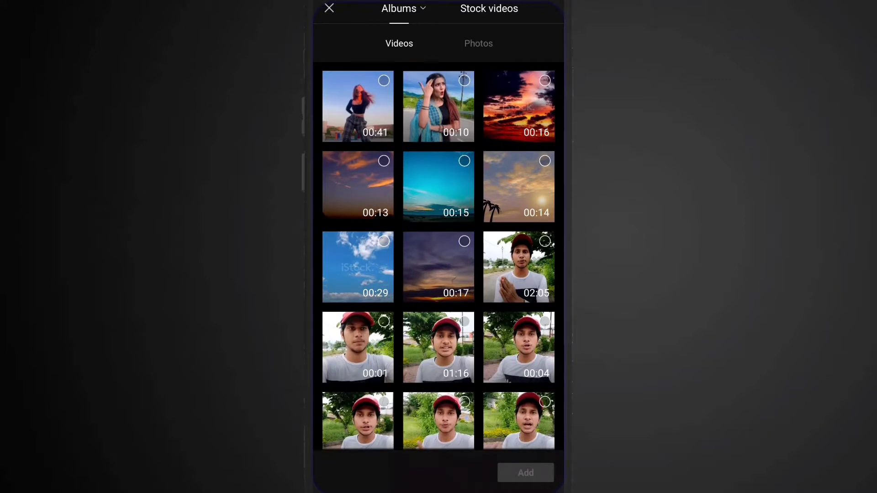
{"action": "scroll", "coordinate": [439, 256], "scroll_direction": "down", "scroll_amount": 1}
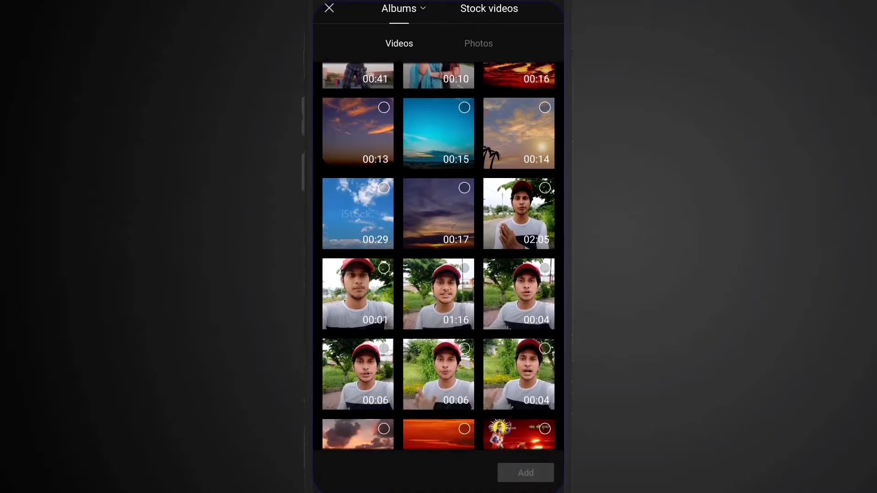
{"action": "scroll", "coordinate": [439, 256], "scroll_direction": "down", "scroll_amount": 2}
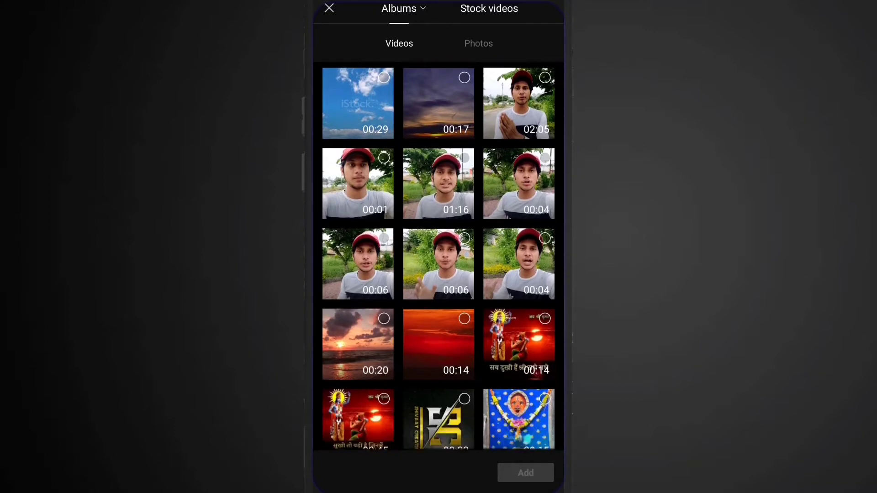
{"action": "scroll", "coordinate": [439, 256], "scroll_direction": "up", "scroll_amount": 3}
{"action": "scroll", "coordinate": [439, 256], "scroll_direction": "up", "scroll_amount": 3}
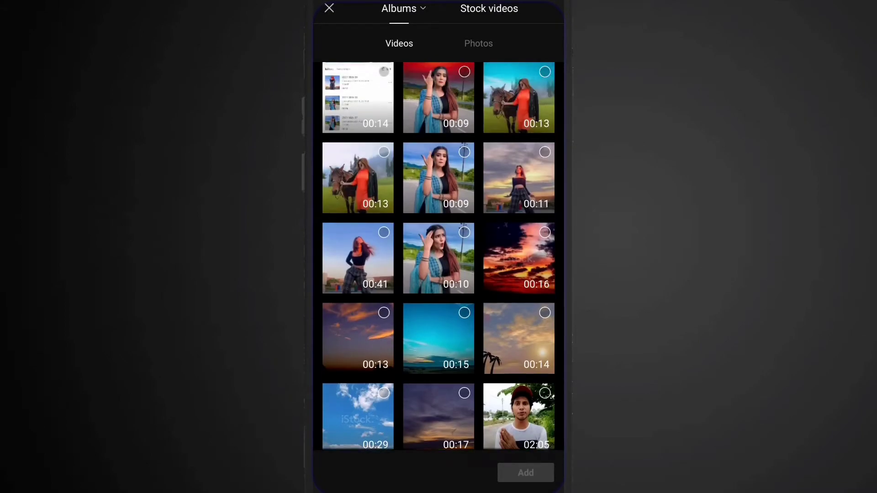
{"action": "left_click", "coordinate": [384, 233]}
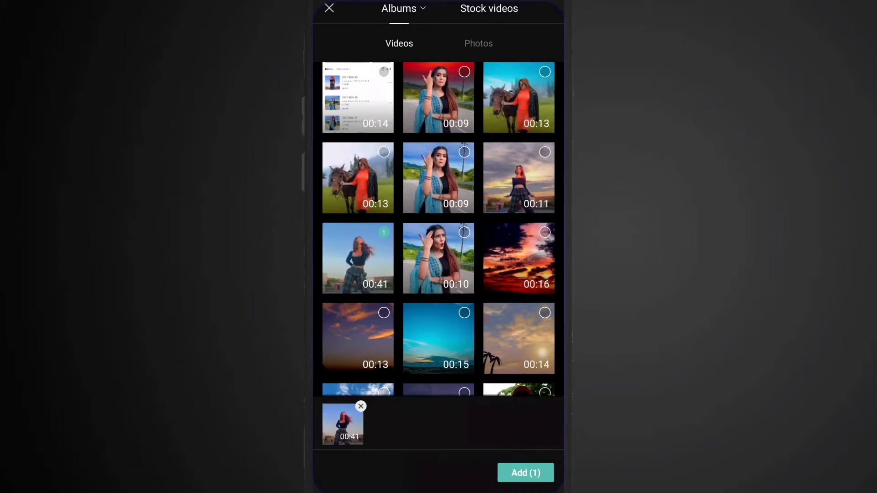
{"action": "left_click", "coordinate": [526, 473]}
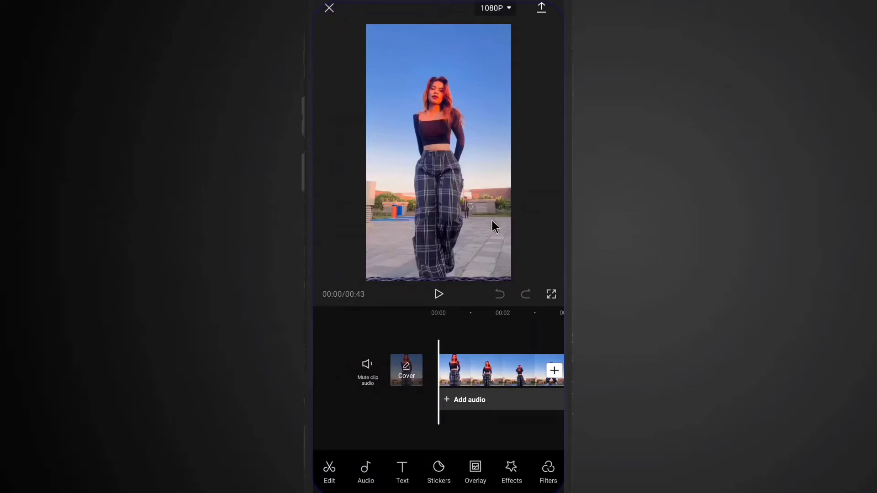
Step: Split the main clip at about 00:13, then delete the part after the cut and the default ending clip
{"action": "scroll", "coordinate": [438, 371], "scroll_direction": "right", "scroll_amount": 7}
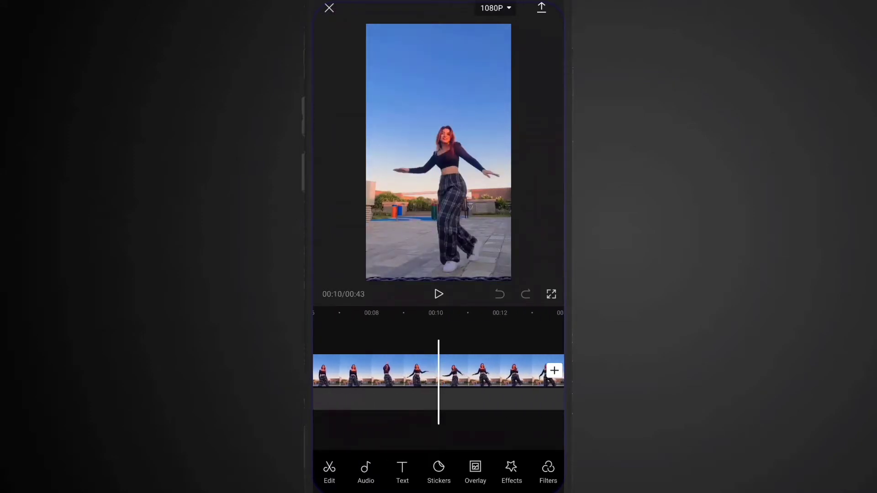
{"action": "scroll", "coordinate": [438, 370], "scroll_direction": "right", "scroll_amount": 3}
{"action": "left_click", "coordinate": [329, 472]}
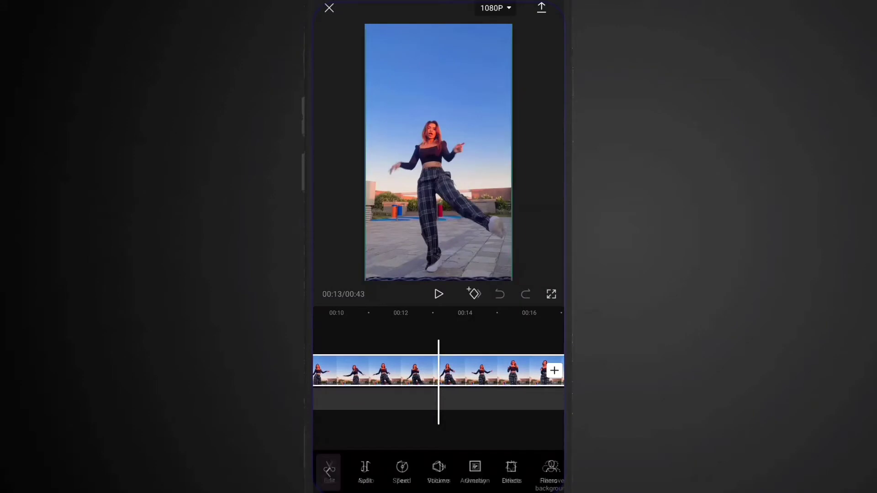
{"action": "left_click", "coordinate": [365, 471]}
{"action": "left_click", "coordinate": [483, 383]}
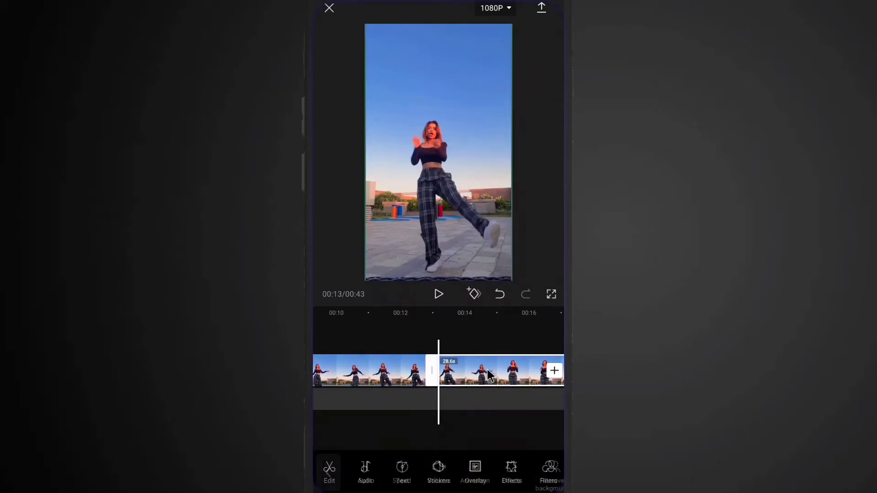
{"action": "left_click", "coordinate": [511, 467]}
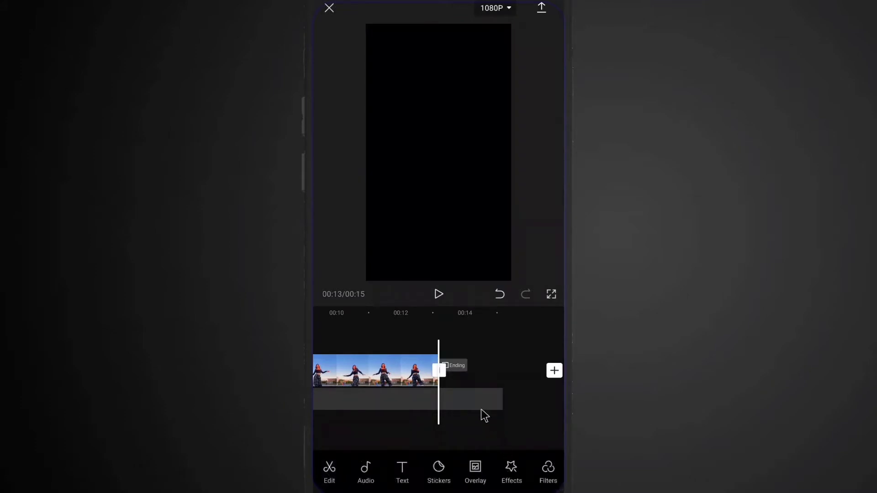
{"action": "left_click", "coordinate": [479, 374]}
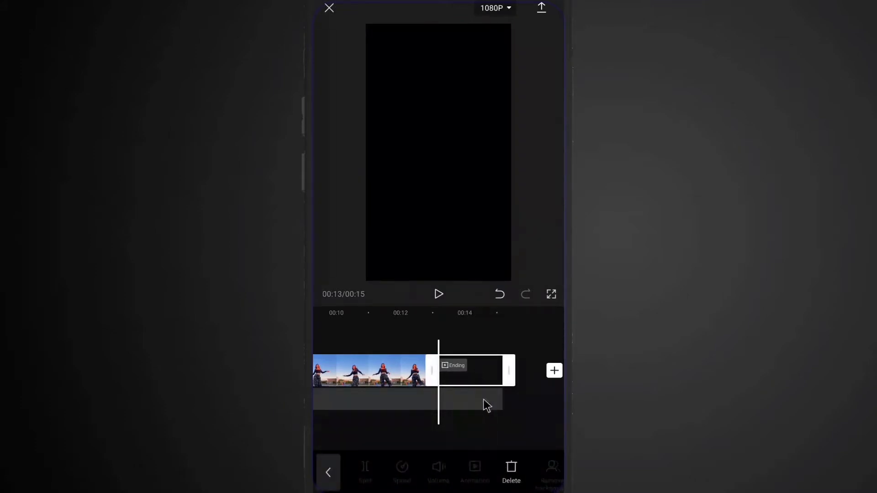
{"action": "left_click", "coordinate": [512, 471]}
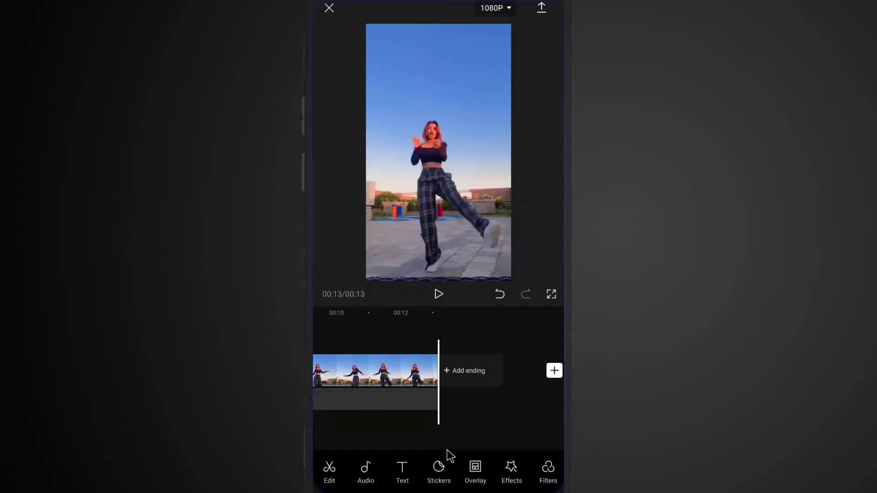
Step: Add the already imported 00:41 dance video as an overlay at the start of the timeline
{"action": "scroll", "coordinate": [443, 446], "scroll_direction": "left", "scroll_amount": 10}
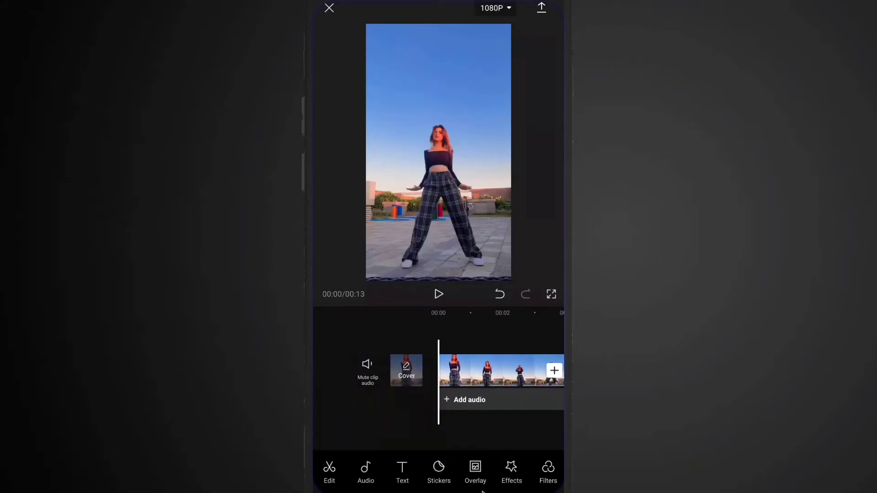
{"action": "left_click", "coordinate": [475, 470]}
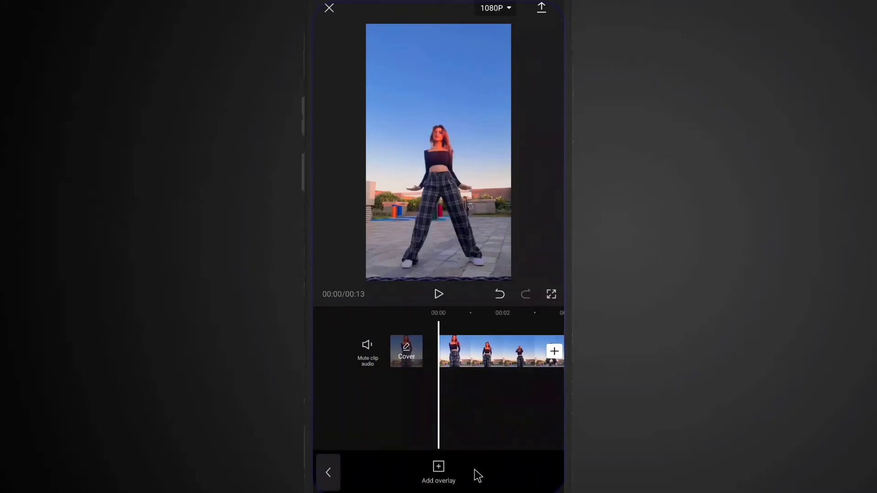
{"action": "left_click", "coordinate": [438, 475]}
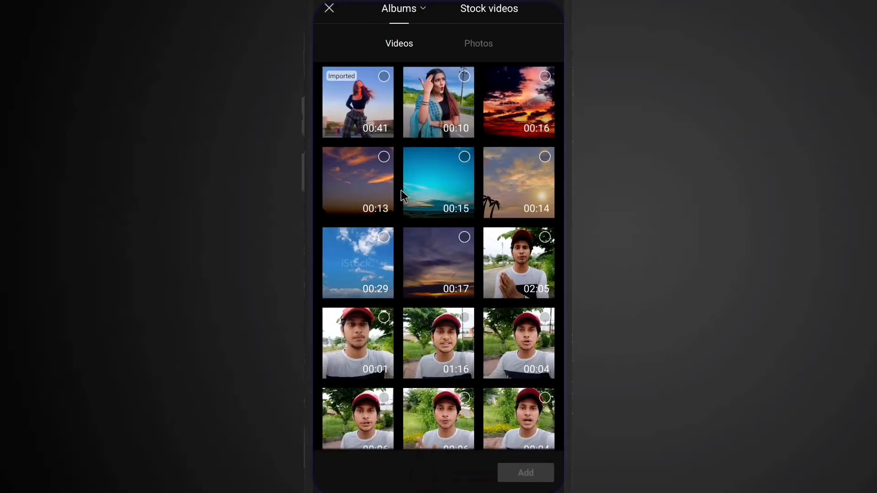
{"action": "left_click", "coordinate": [382, 81]}
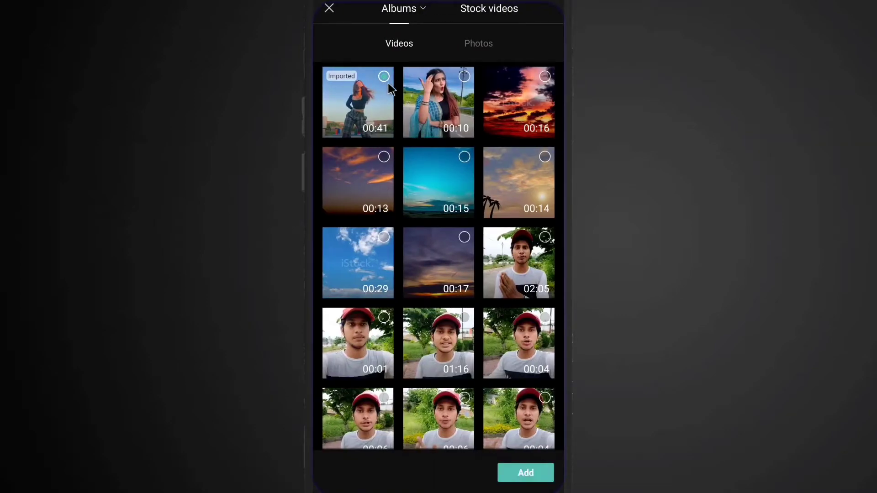
{"action": "left_click", "coordinate": [525, 472]}
Step: Split the overlay where the main clip ends, at about 00:13, and delete the remainder
{"action": "scroll", "coordinate": [438, 382], "scroll_direction": "right", "scroll_amount": 9}
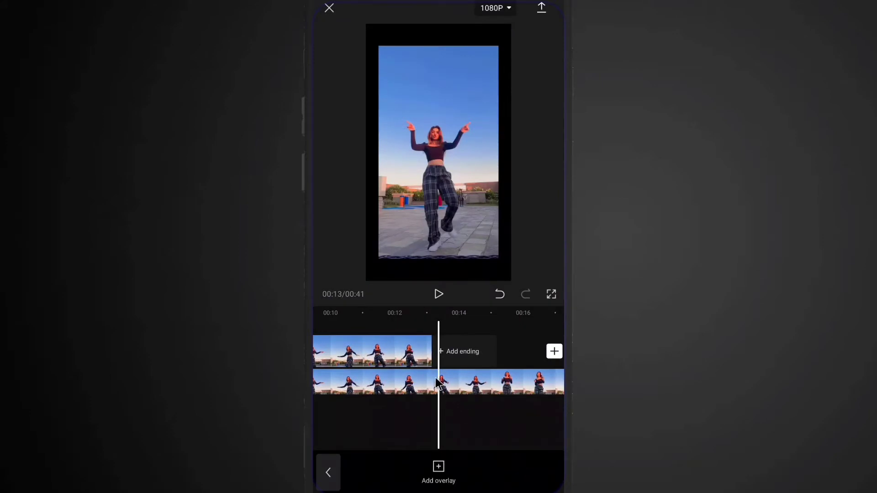
{"action": "left_click", "coordinate": [437, 382]}
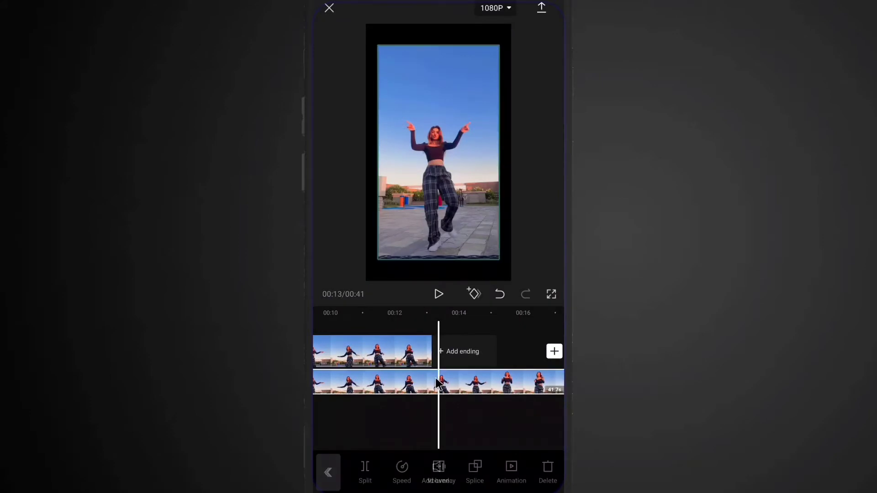
{"action": "mouse_move", "coordinate": [439, 382]}
{"action": "left_mouse_down"}
{"action": "mouse_move", "coordinate": [423, 383]}
{"action": "mouse_move", "coordinate": [433, 383]}
{"action": "left_mouse_up"}
{"action": "left_click", "coordinate": [365, 472]}
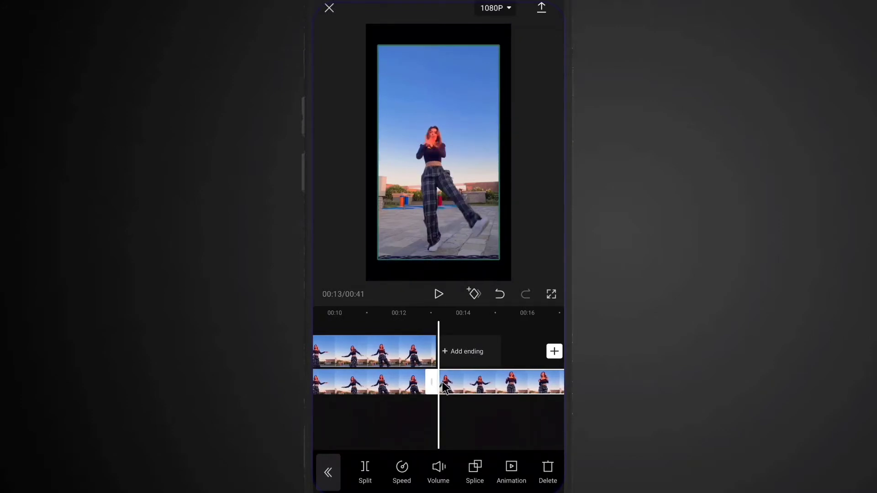
{"action": "left_click", "coordinate": [548, 475]}
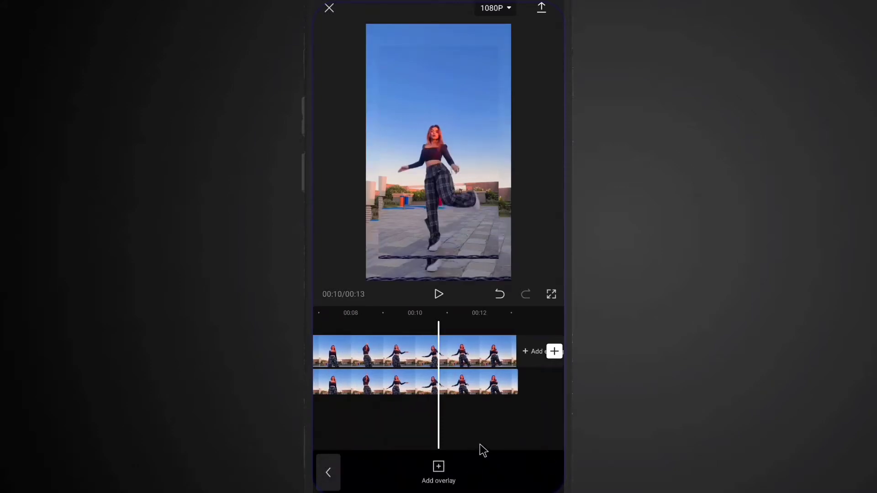
Step: Enlarge the overlay clip in the preview until it fills the frame and lines up with the main clip
{"action": "left_click", "coordinate": [452, 389]}
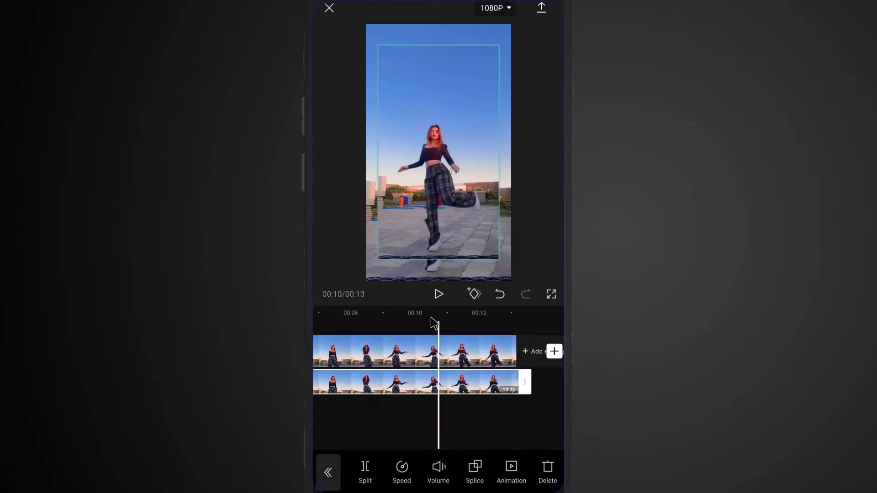
{"action": "scroll", "coordinate": [439, 152], "scroll_direction": "up", "scroll_amount": 3}
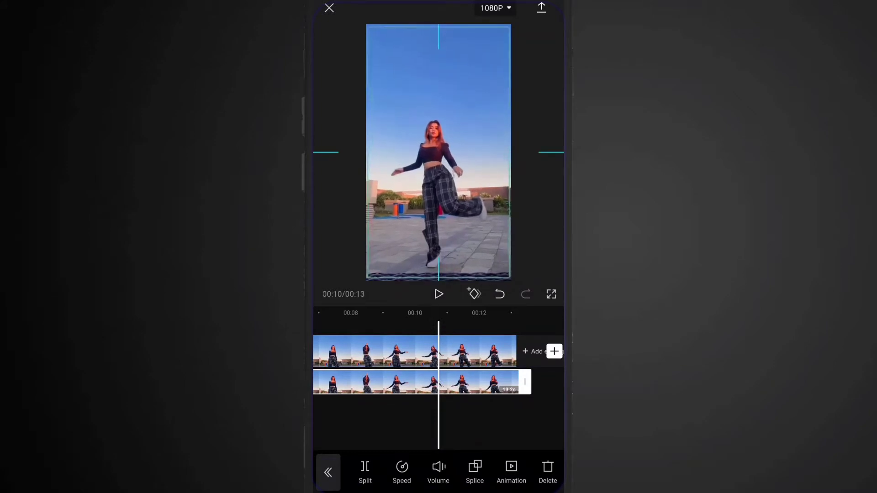
{"action": "scroll", "coordinate": [438, 153], "scroll_direction": "down", "scroll_amount": 1}
{"action": "scroll", "coordinate": [438, 152], "scroll_direction": "up", "scroll_amount": 2}
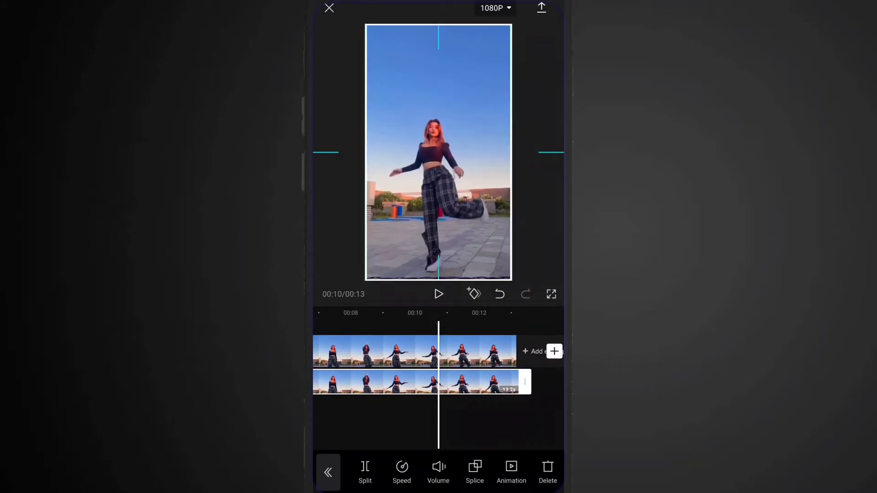
{"action": "scroll", "coordinate": [438, 152], "scroll_direction": "down", "scroll_amount": 1}
{"action": "scroll", "coordinate": [439, 152], "scroll_direction": "up", "scroll_amount": 1}
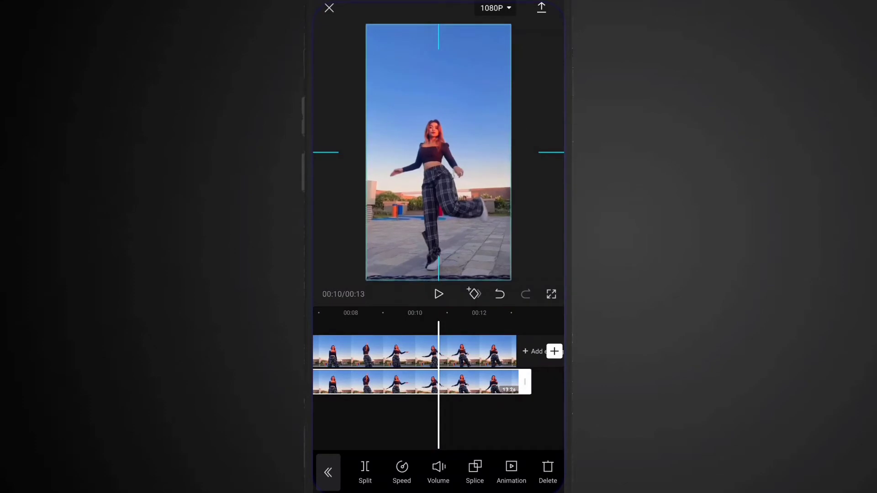
{"action": "scroll", "coordinate": [438, 152], "scroll_direction": "up", "scroll_amount": 1}
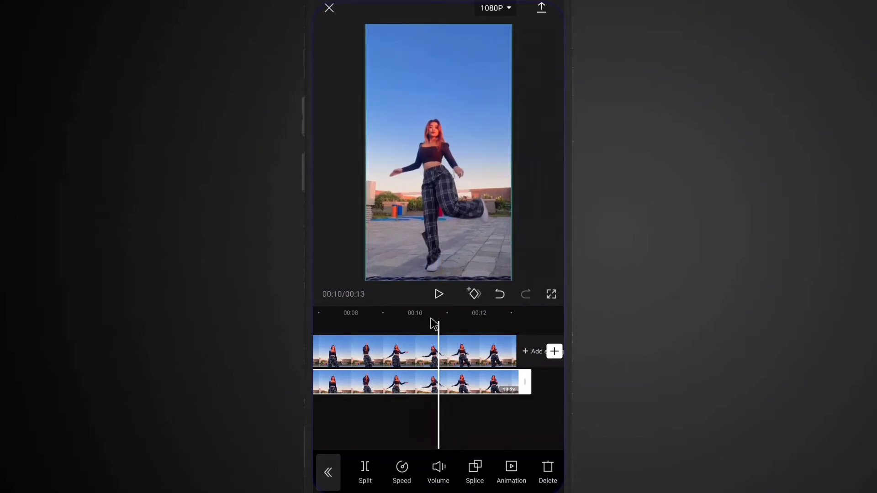
Step: Apply Remove background to the overlay clip from the start of the timeline
{"action": "left_click_drag", "start_coordinate": [432, 319], "coordinate": [559, 324]}
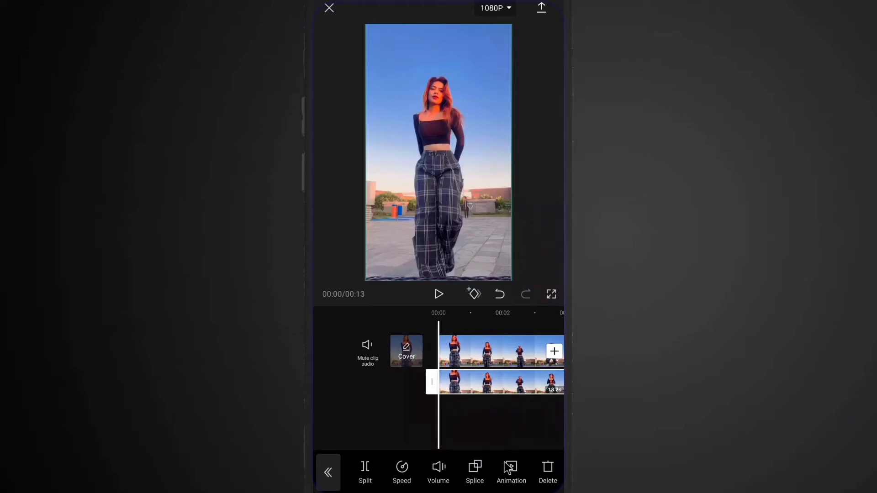
{"action": "scroll", "coordinate": [505, 466], "scroll_direction": "right", "scroll_amount": 3}
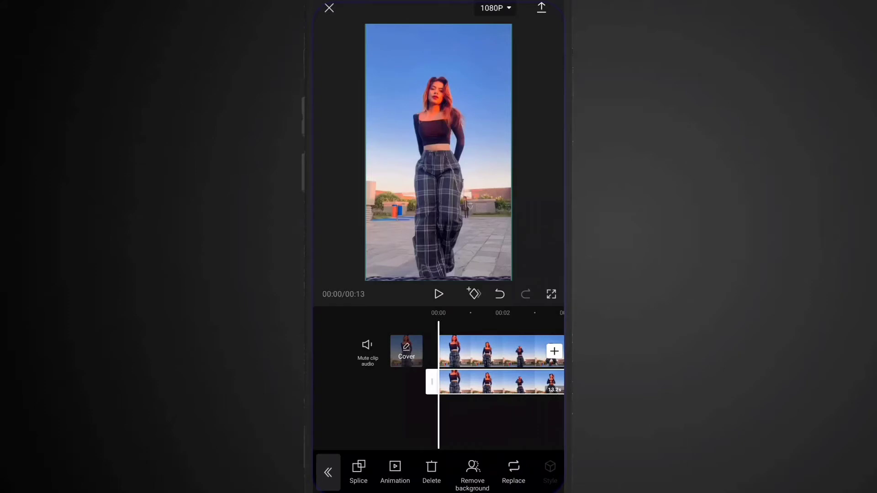
{"action": "left_click", "coordinate": [473, 474]}
{"action": "left_click_drag", "start_coordinate": [484, 420], "coordinate": [453, 420]}
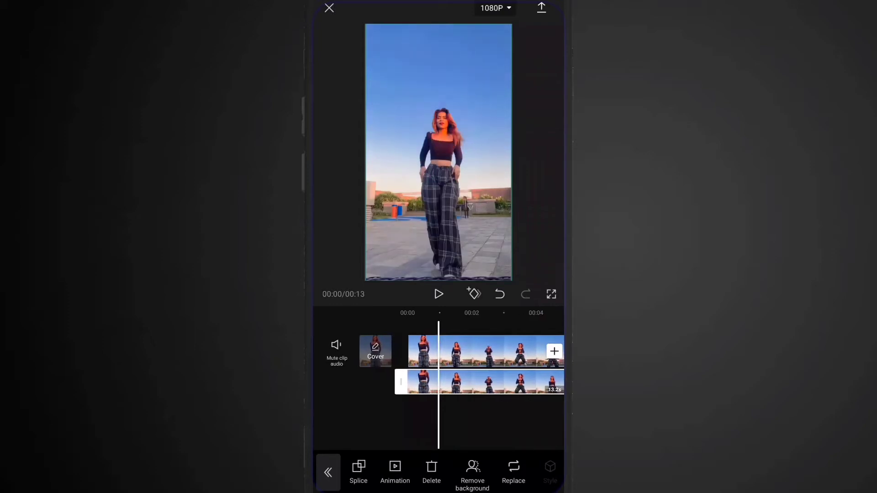
{"action": "scroll", "coordinate": [438, 473], "scroll_direction": "right", "scroll_amount": 3}
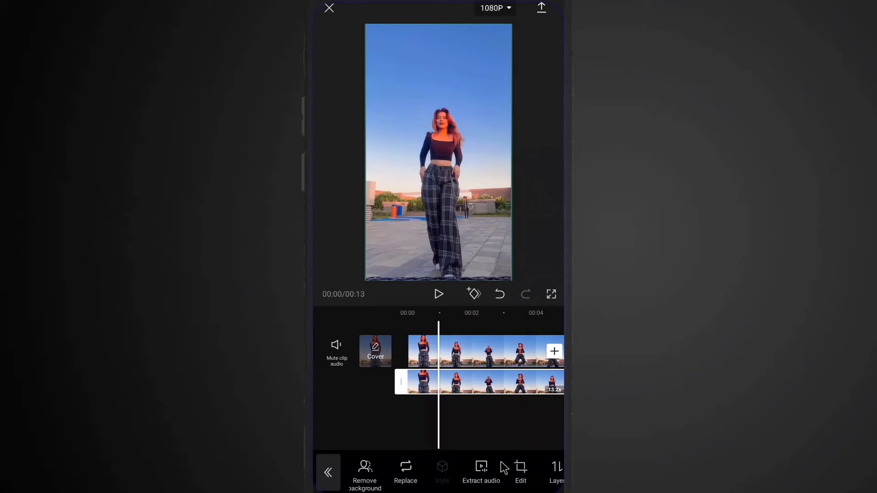
{"action": "scroll", "coordinate": [500, 468], "scroll_direction": "left", "scroll_amount": 3}
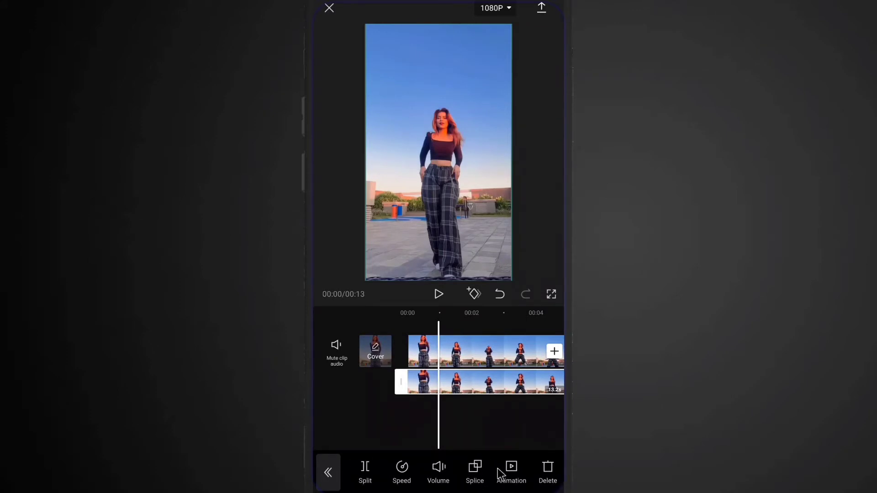
{"action": "left_click", "coordinate": [366, 473]}
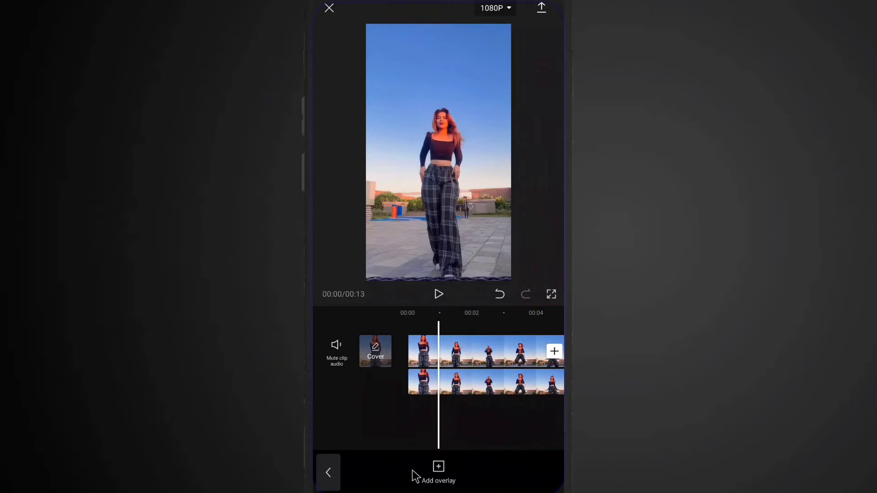
{"action": "key", "text": "Escape"}
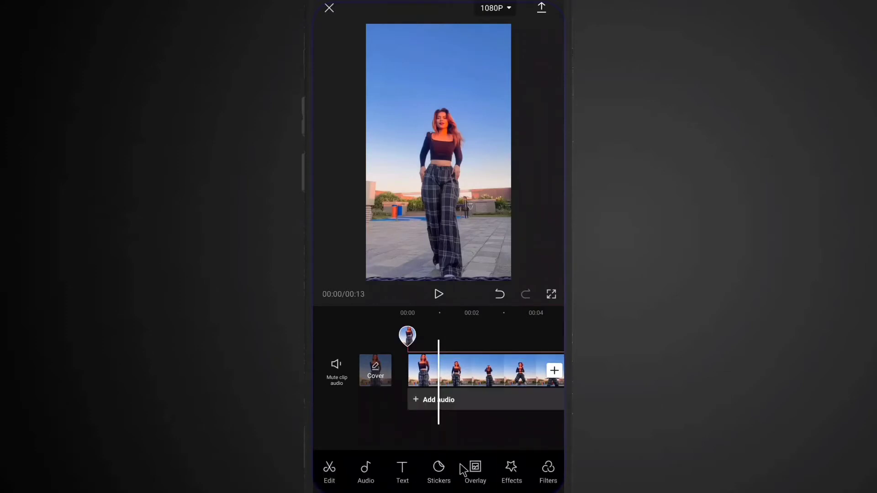
Step: Add the 00:14 sunset sky video with palm trees from the album as another overlay
{"action": "left_click", "coordinate": [475, 469]}
{"action": "left_click", "coordinate": [476, 470]}
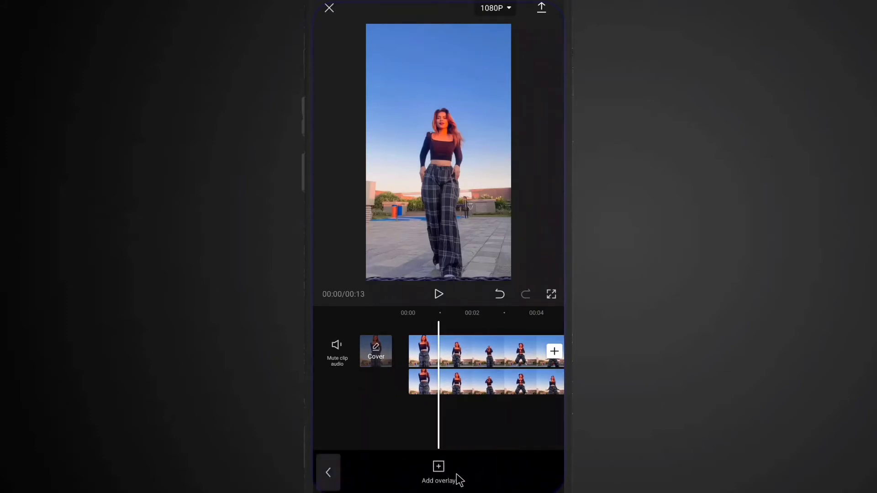
{"action": "left_click", "coordinate": [433, 465]}
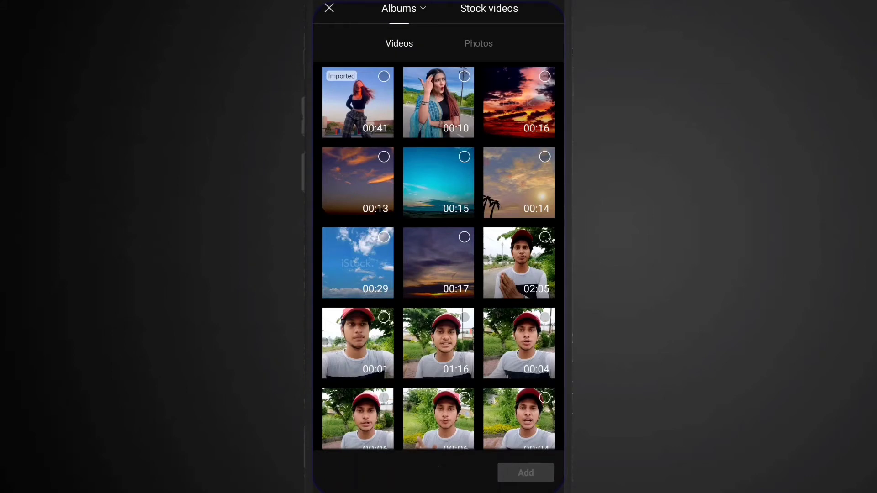
{"action": "scroll", "coordinate": [439, 256], "scroll_direction": "up", "scroll_amount": 3}
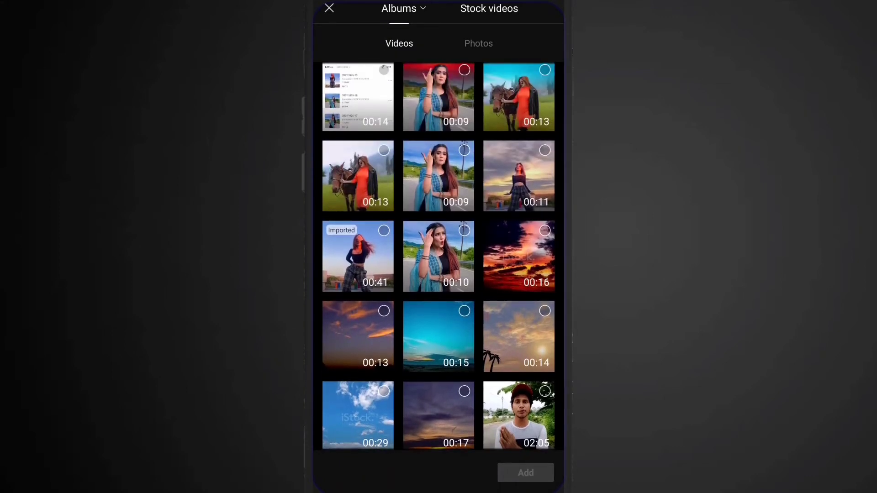
{"action": "left_click", "coordinate": [545, 311]}
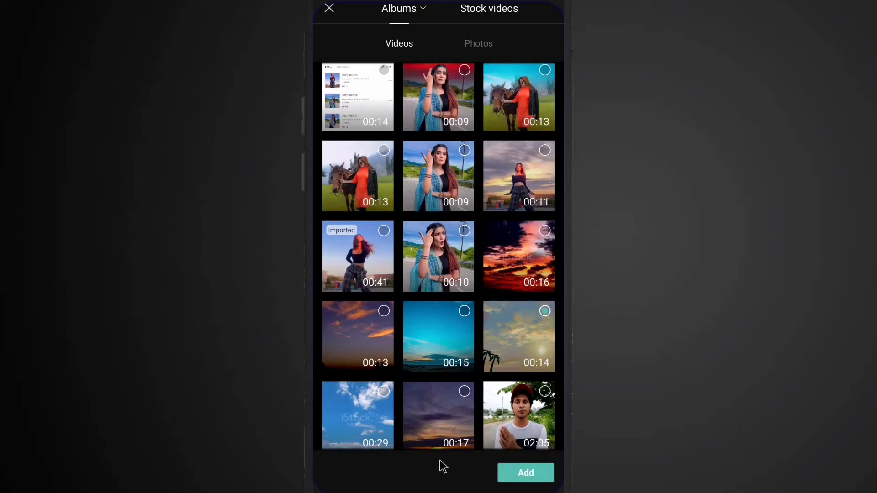
{"action": "left_click", "coordinate": [524, 473]}
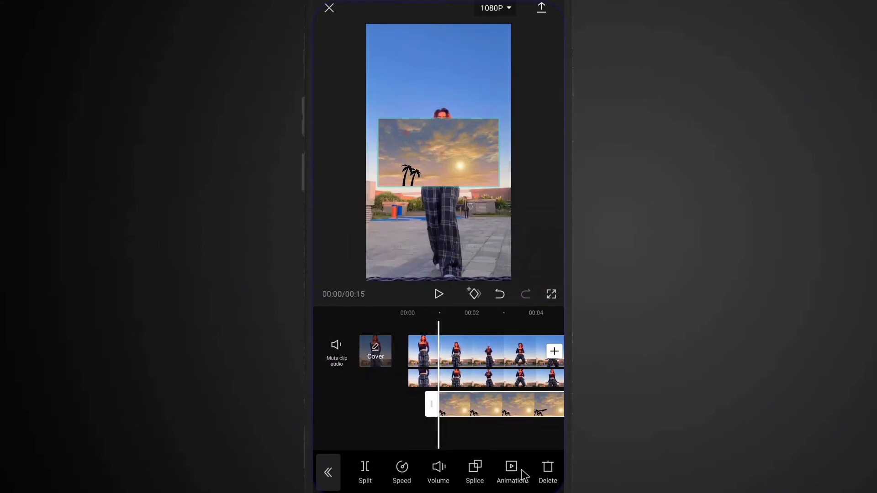
Step: Enlarge the sunset overlay and move it up until it covers the whole sky down to the wall behind the dancer
{"action": "scroll", "coordinate": [438, 152], "scroll_direction": "up", "scroll_amount": 5}
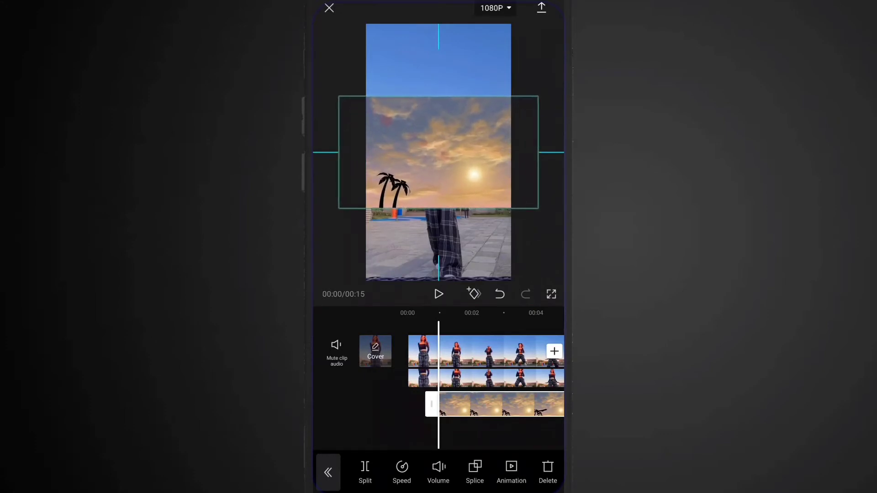
{"action": "scroll", "coordinate": [438, 152], "scroll_direction": "up", "scroll_amount": 3}
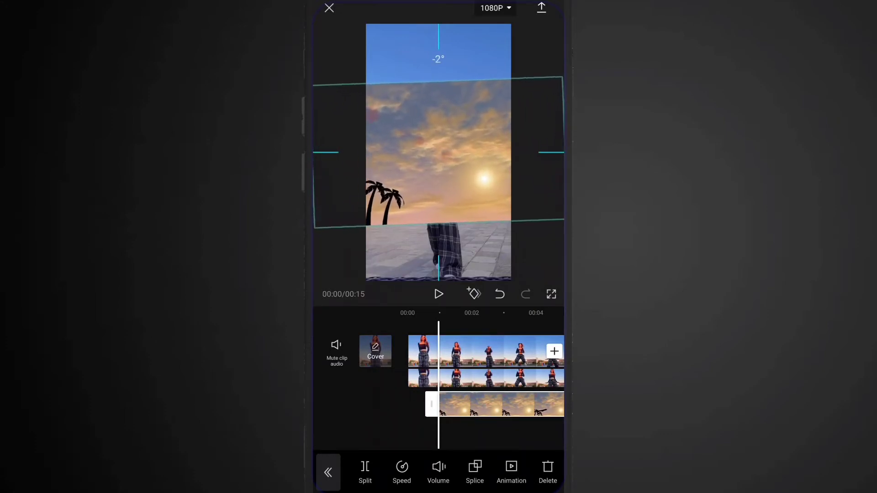
{"action": "left_click_drag", "start_coordinate": [438, 152], "coordinate": [446, 112]}
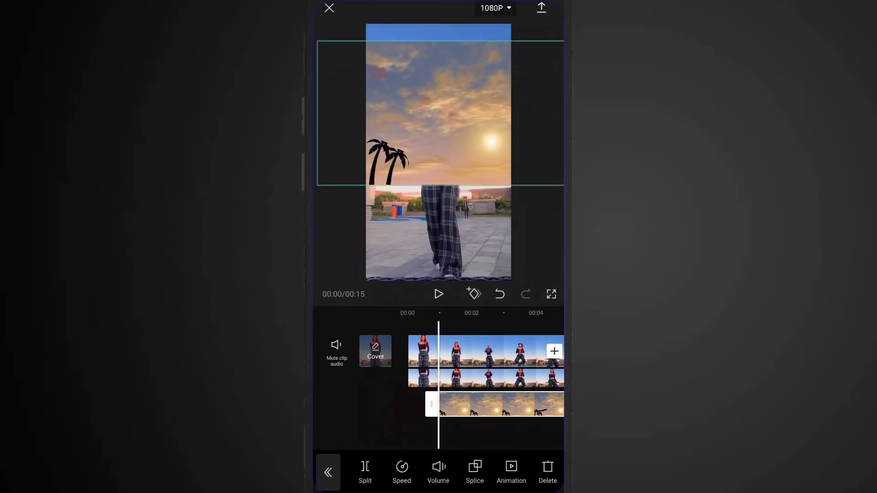
{"action": "scroll", "coordinate": [446, 114], "scroll_direction": "up", "scroll_amount": 2}
{"action": "left_click_drag", "start_coordinate": [565, 199], "coordinate": [565, 187]}
{"action": "scroll", "coordinate": [438, 106], "scroll_direction": "up", "scroll_amount": 1}
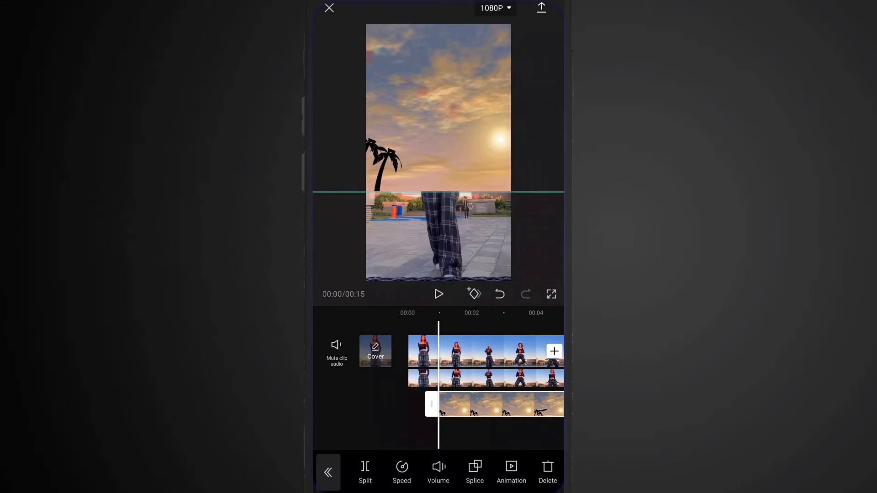
Step: Set the sunset overlay's layer order to 1 so it sits behind the cut-out dancer
{"action": "left_click_drag", "start_coordinate": [513, 478], "coordinate": [406, 482]}
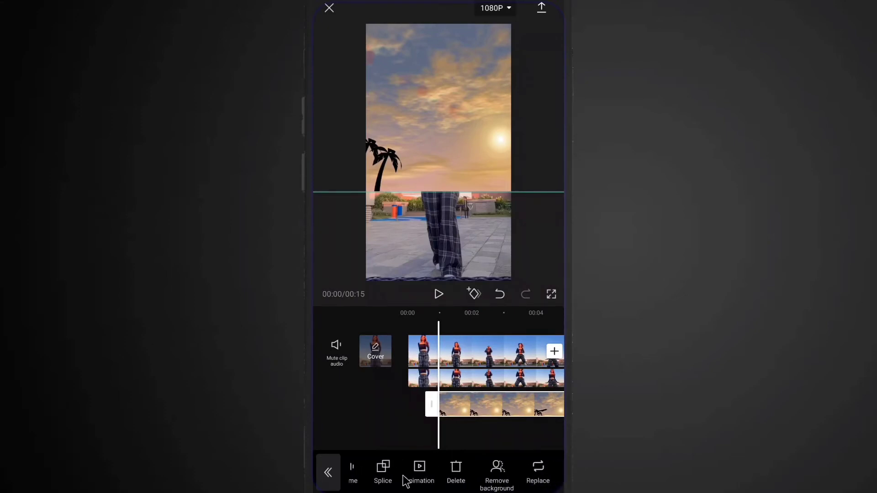
{"action": "left_click_drag", "start_coordinate": [458, 486], "coordinate": [352, 492]}
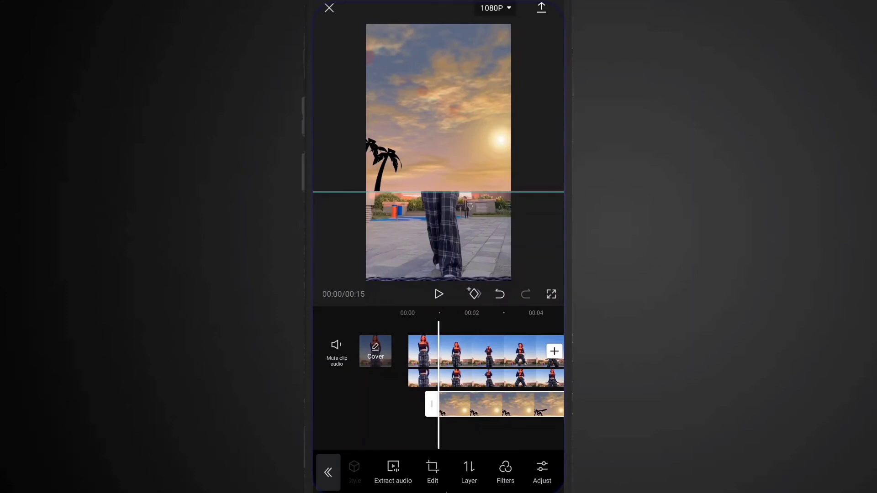
{"action": "left_click", "coordinate": [470, 475]}
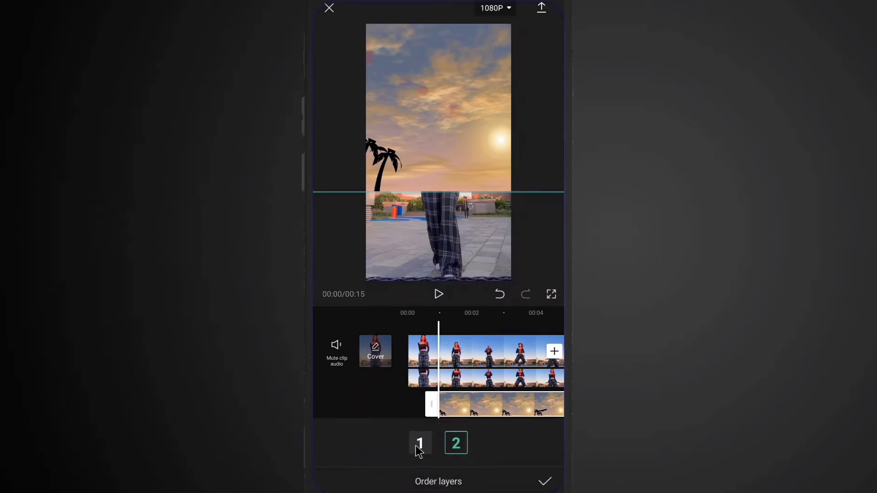
{"action": "left_click", "coordinate": [419, 445]}
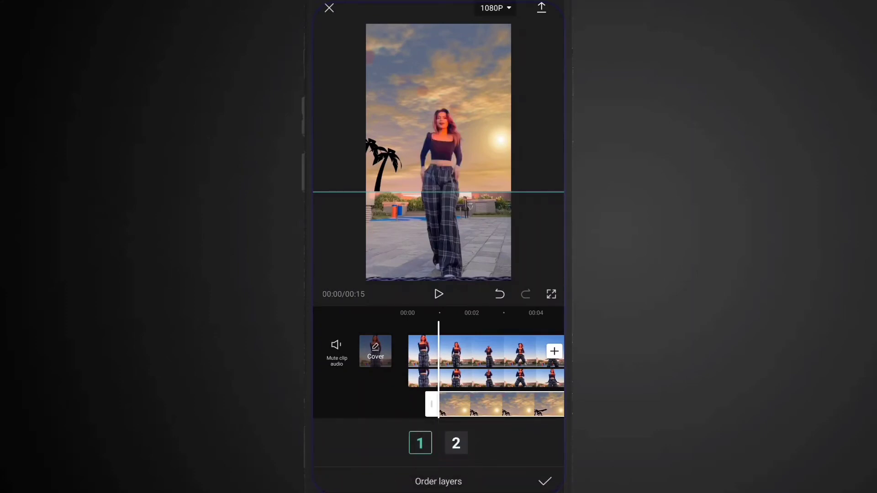
{"action": "left_click", "coordinate": [544, 485]}
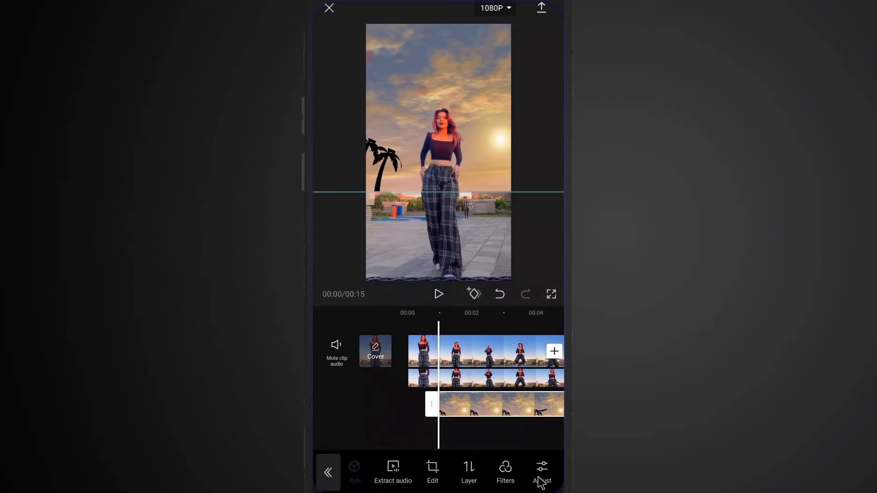
Step: Apply a Split mask to the sunset overlay, placing its line at the horizon and feathering the edge to blend the skies
{"action": "left_click_drag", "start_coordinate": [538, 478], "coordinate": [438, 492]}
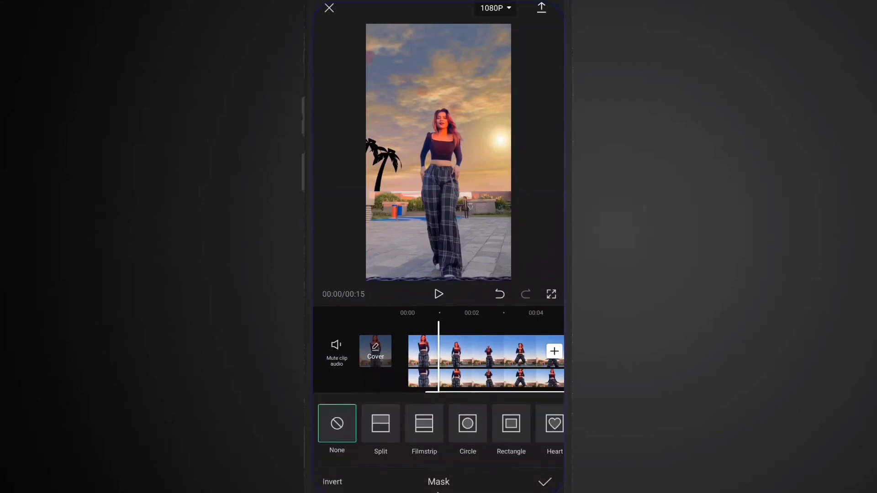
{"action": "left_click", "coordinate": [374, 431]}
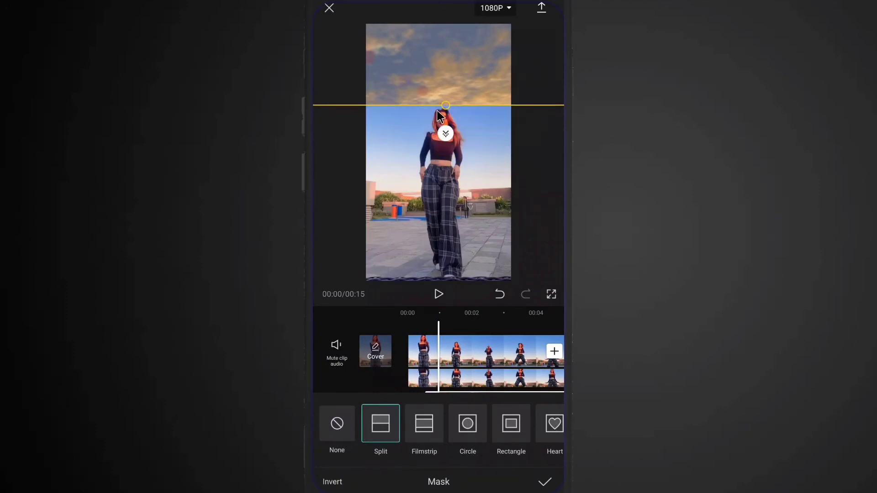
{"action": "left_click_drag", "start_coordinate": [444, 104], "coordinate": [475, 244]}
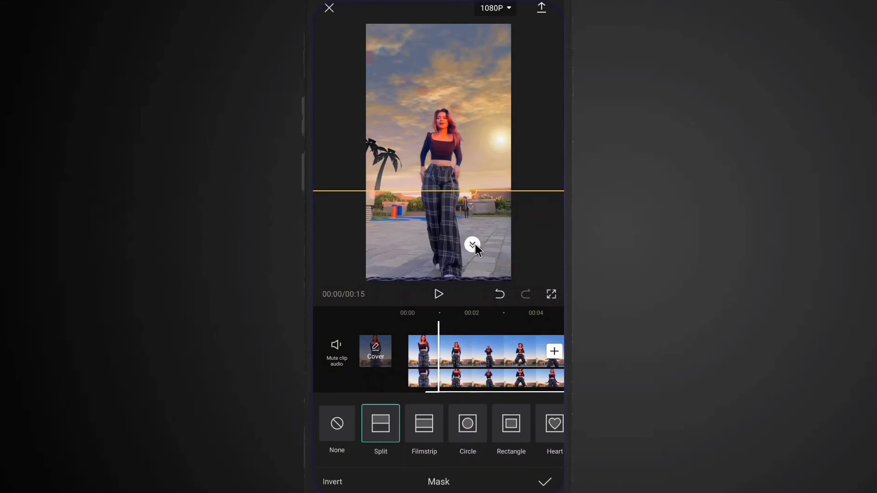
{"action": "left_click", "coordinate": [545, 481]}
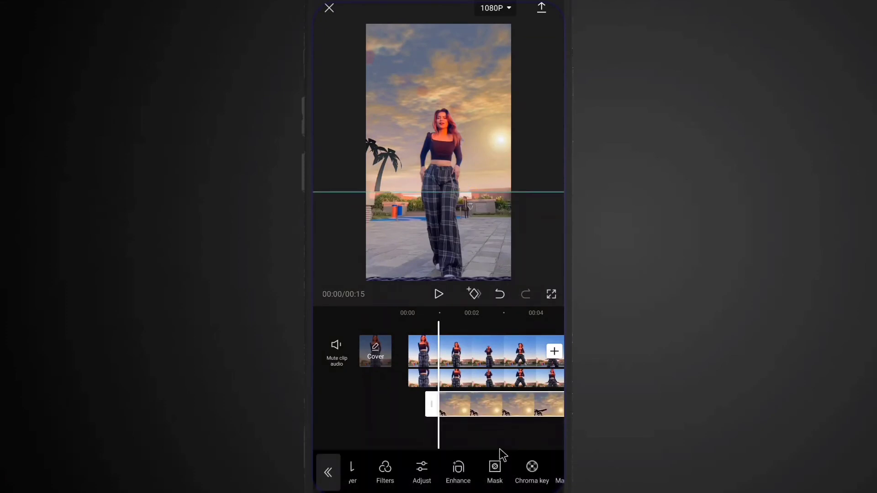
Step: Move the sunset overlay to the start of the timeline and trim both overlays' ends to the main clip's end at about 00:13
{"action": "left_click", "coordinate": [501, 446]}
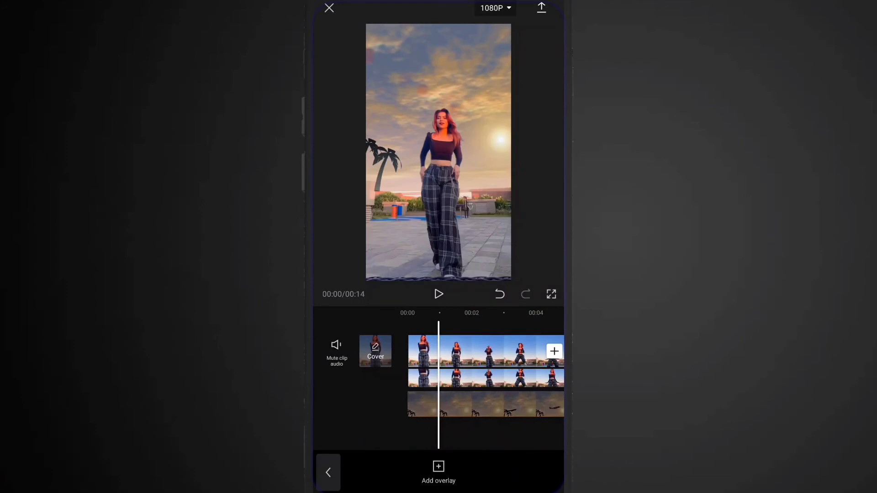
{"action": "scroll", "coordinate": [498, 432], "scroll_direction": "right", "scroll_amount": 1}
{"action": "scroll", "coordinate": [498, 432], "scroll_direction": "right", "scroll_amount": 6}
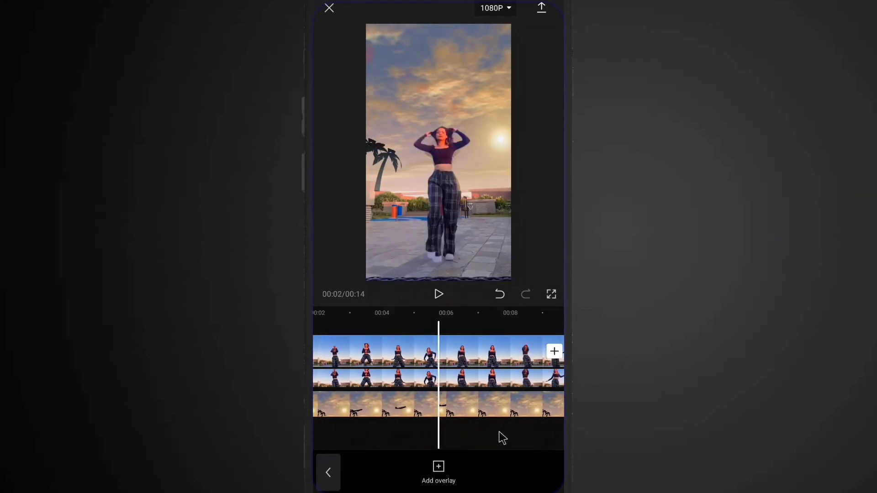
{"action": "scroll", "coordinate": [438, 386], "scroll_direction": "right", "scroll_amount": 1}
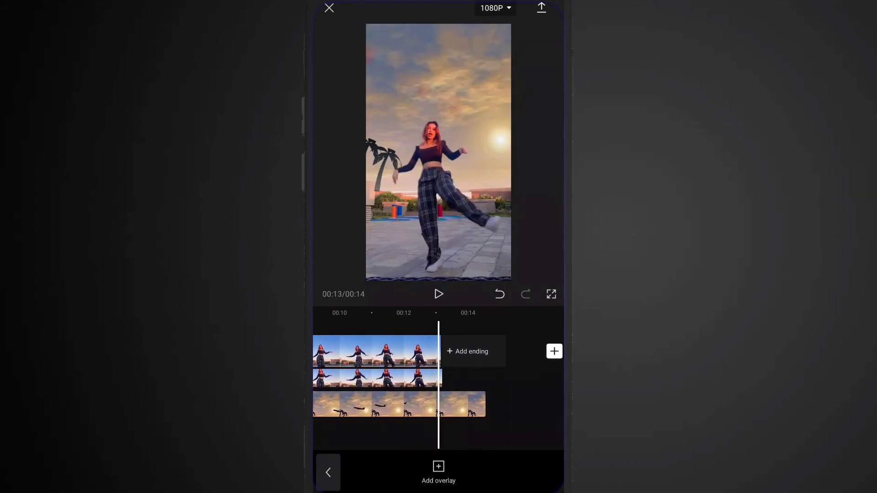
{"action": "left_click", "coordinate": [457, 404]}
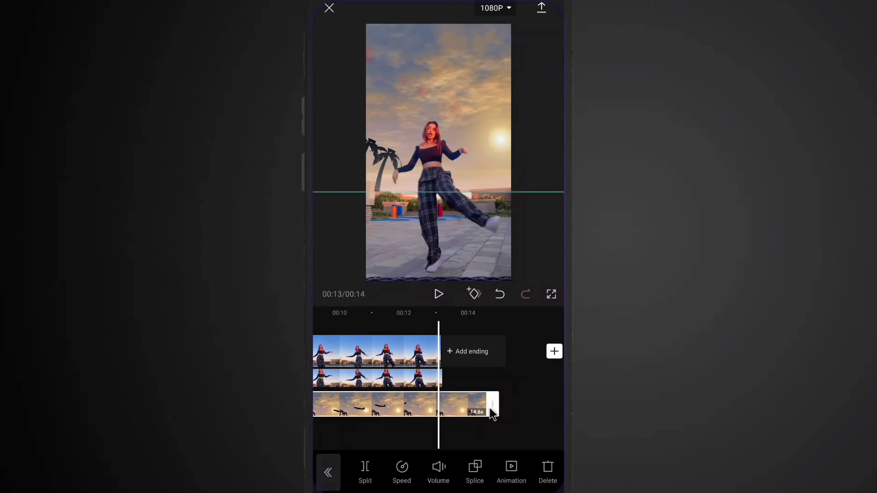
{"action": "left_click_drag", "start_coordinate": [492, 405], "coordinate": [446, 420]}
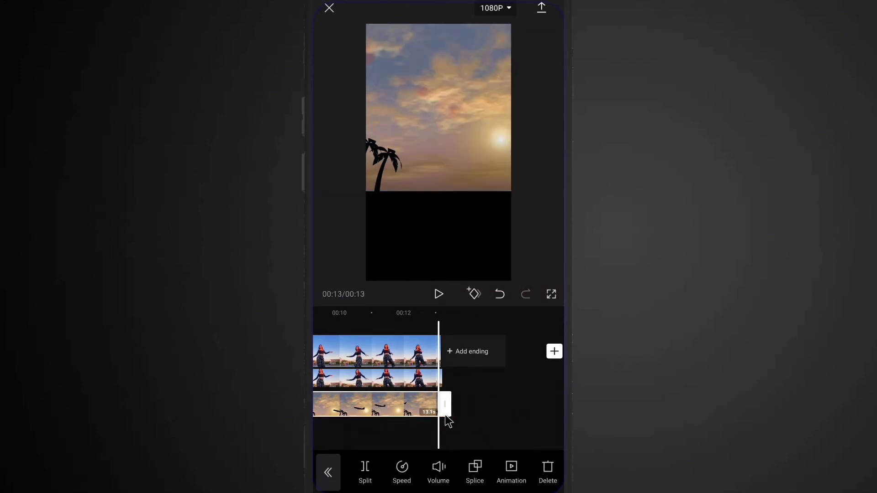
{"action": "left_click", "coordinate": [471, 406]}
{"action": "left_click", "coordinate": [433, 381]}
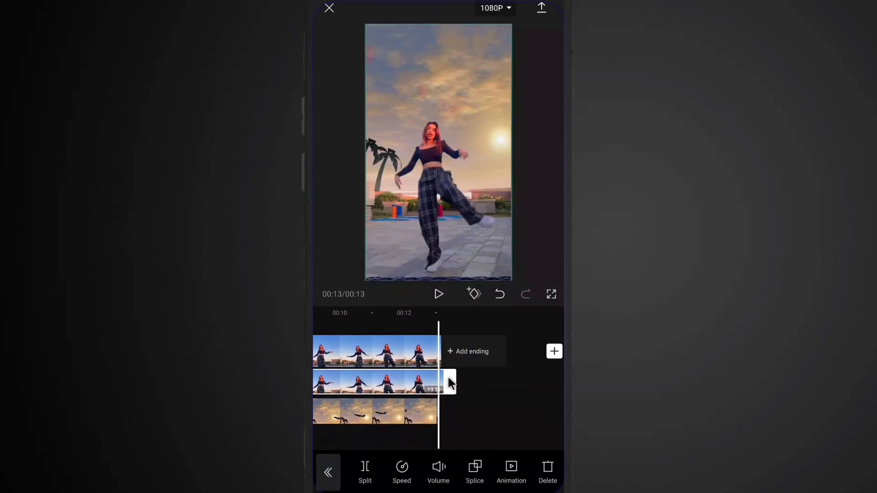
{"action": "left_click", "coordinate": [475, 389]}
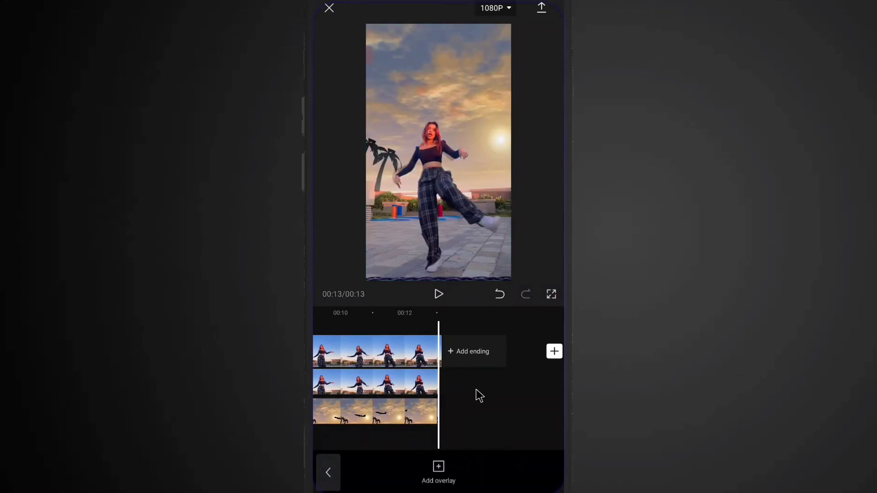
Step: Play the edit from the start to preview it, and export the video at 1080P
{"action": "scroll", "coordinate": [477, 390], "scroll_direction": "left", "scroll_amount": 10}
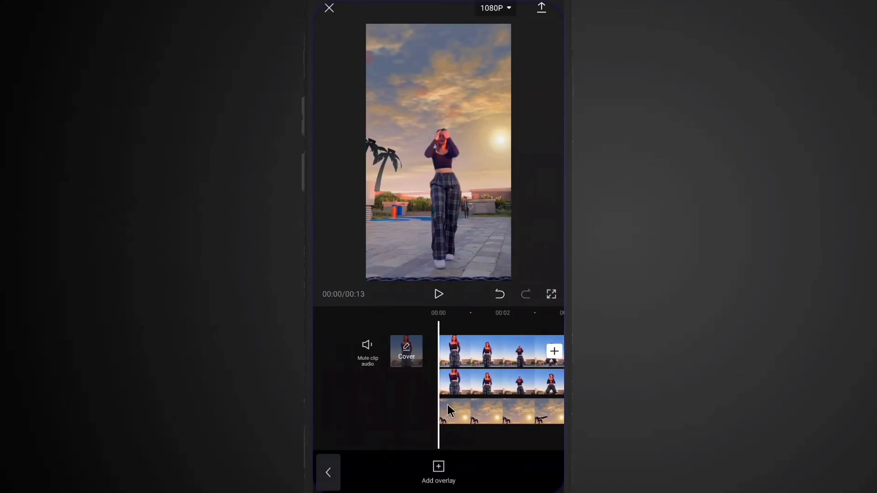
{"action": "left_click", "coordinate": [438, 296]}
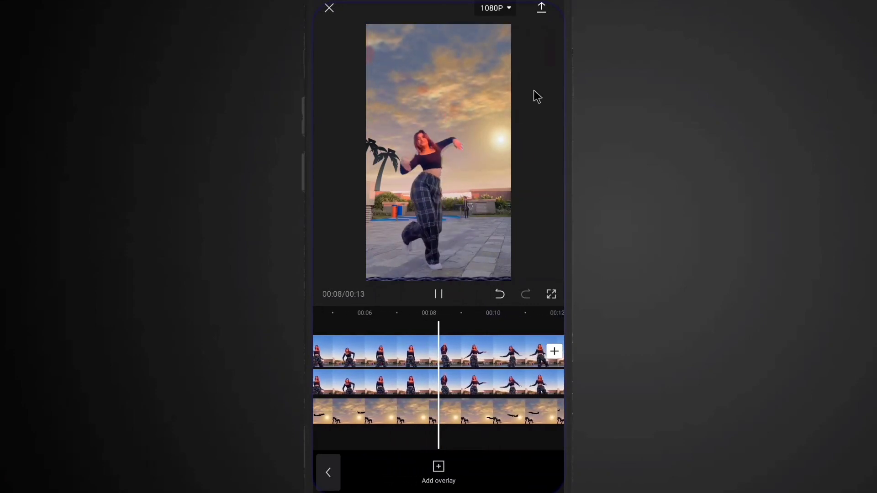
{"action": "left_click", "coordinate": [450, 292]}
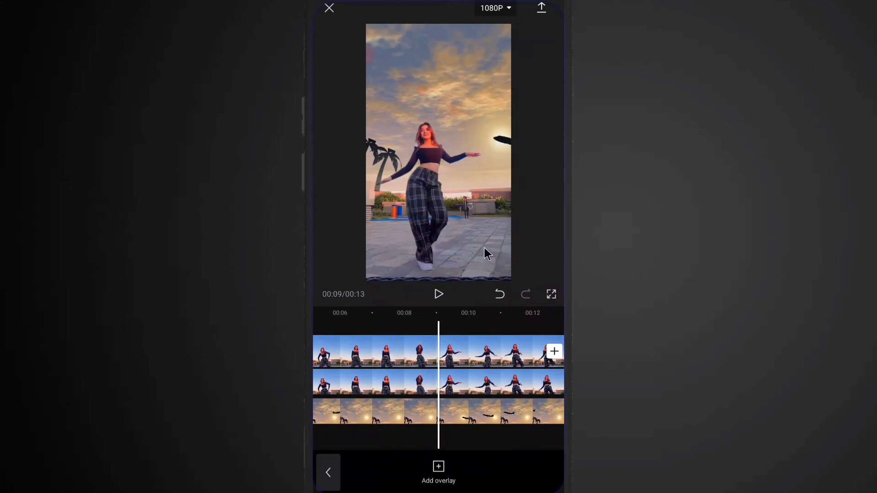
{"action": "left_click", "coordinate": [541, 8]}
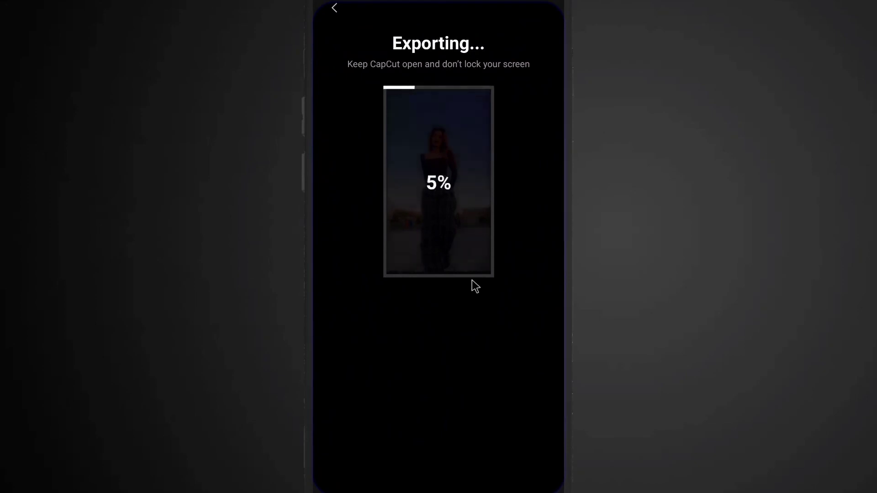